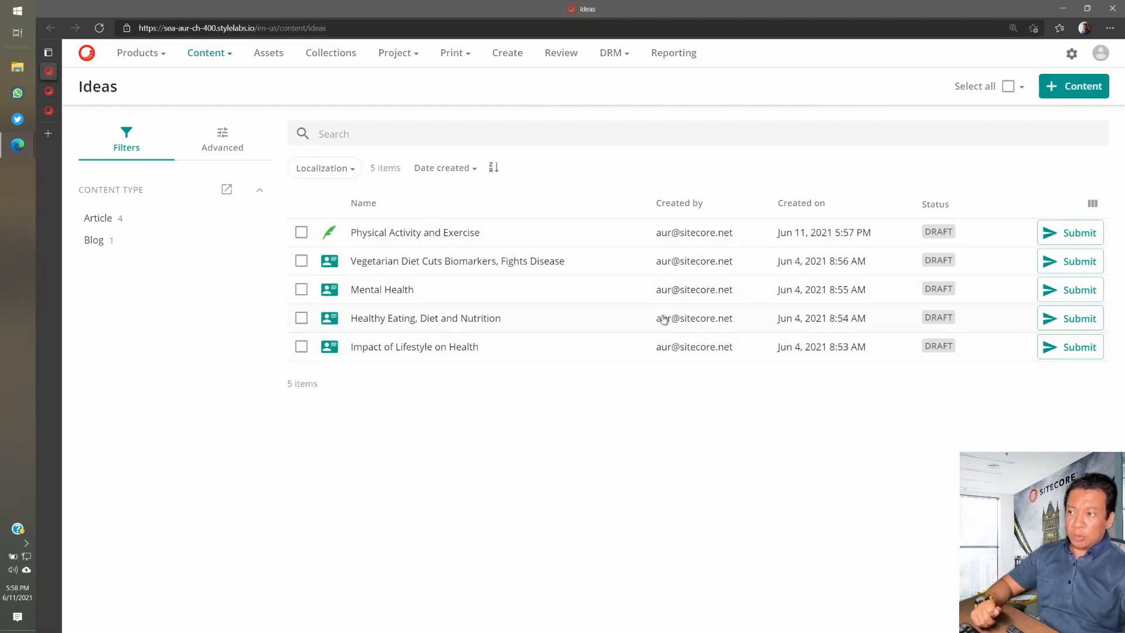
Submit the "Physical Activity and Exercise" blog idea and approve it.
{"action": "left_click", "coordinate": [301, 233]}
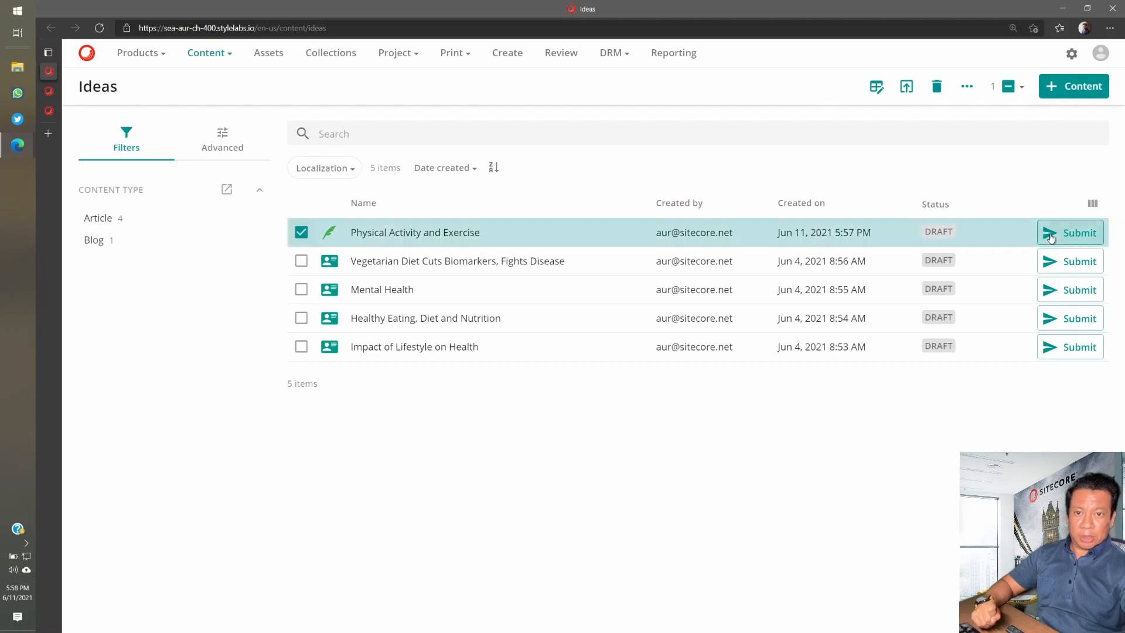
{"action": "left_click", "coordinate": [1050, 237]}
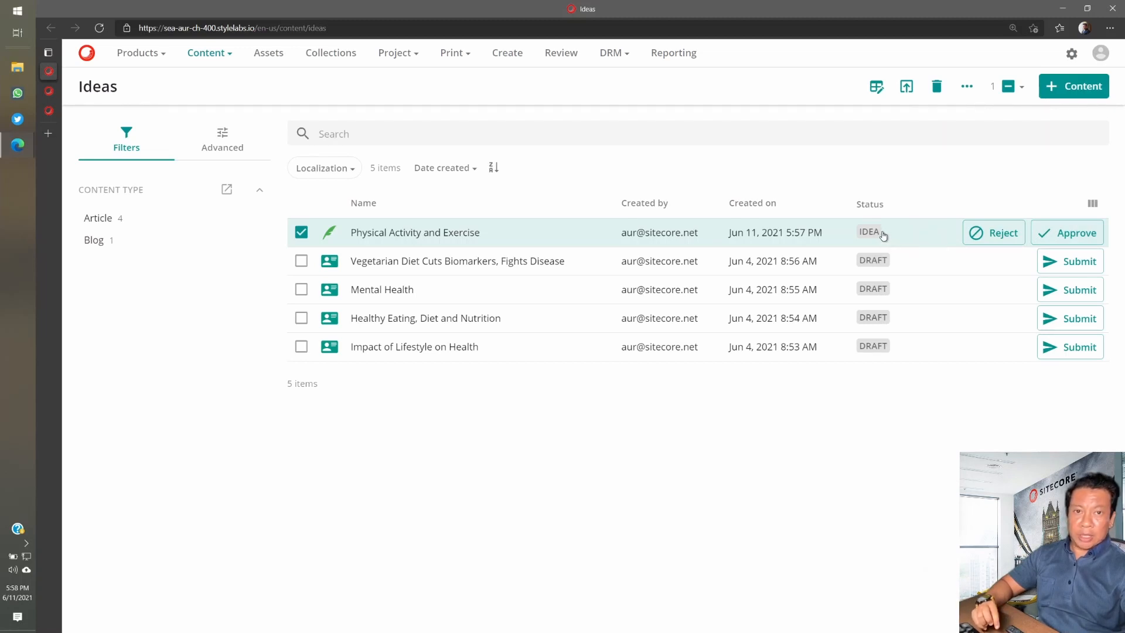
{"action": "left_click", "coordinate": [1048, 237]}
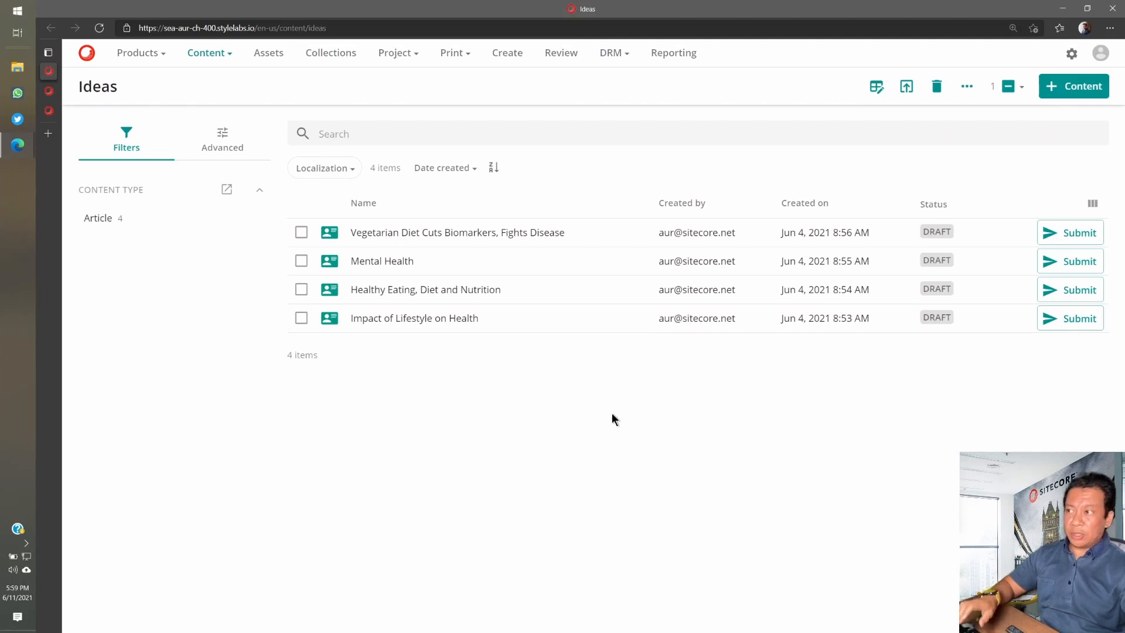
Switch to the content Strategy page and filter the board to the Article content type.
{"action": "key", "text": "ctrl+Tab"}
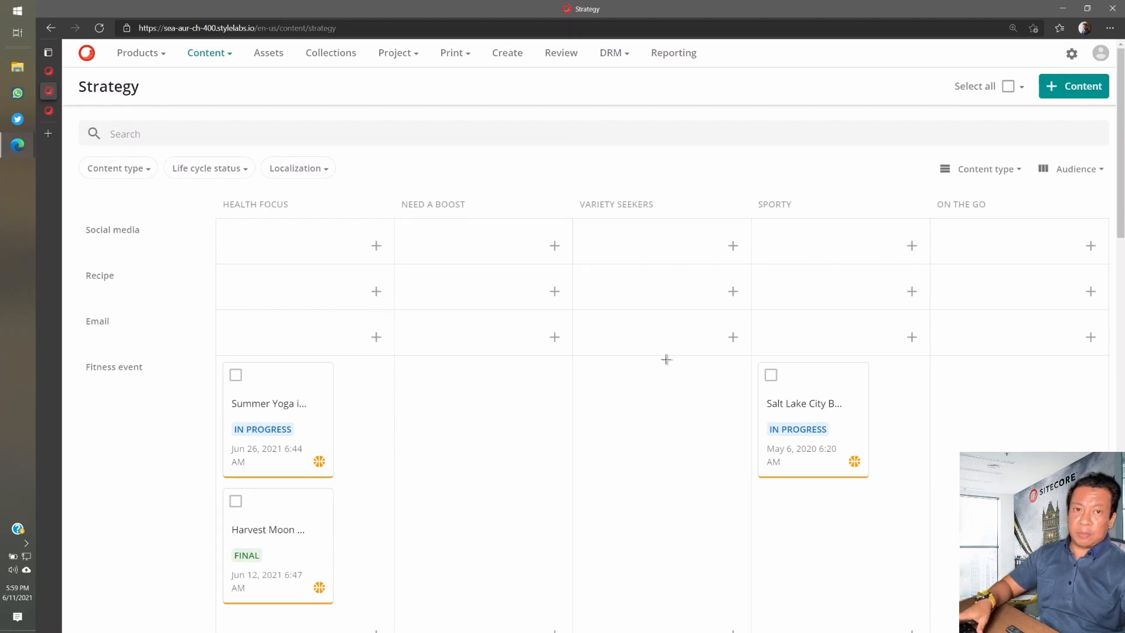
{"action": "left_click", "coordinate": [221, 60]}
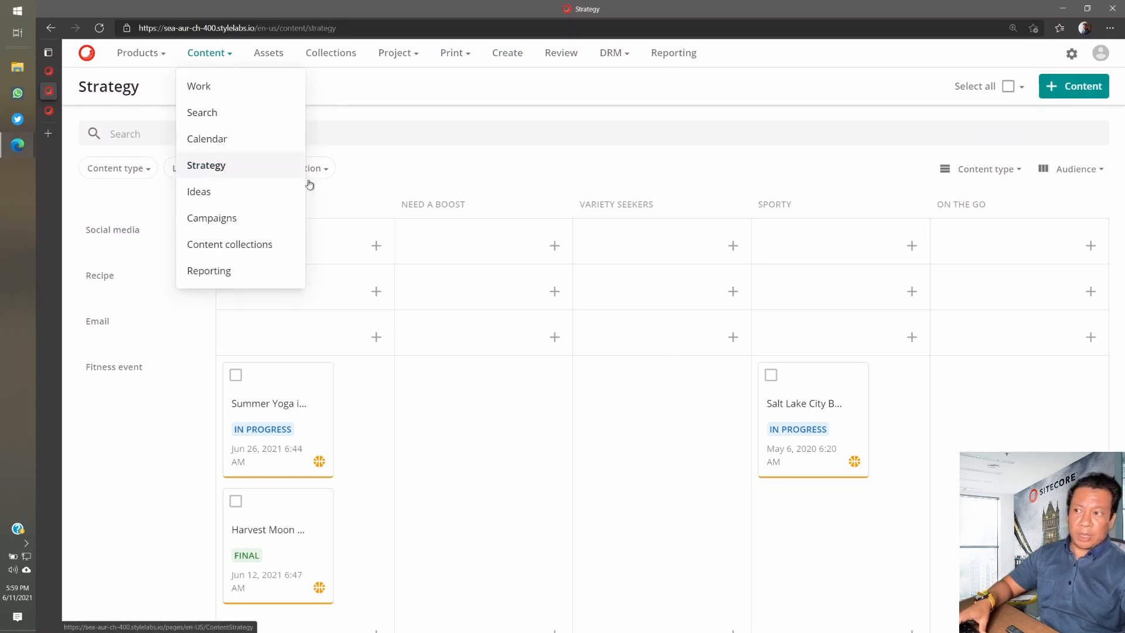
{"action": "left_click", "coordinate": [595, 183]}
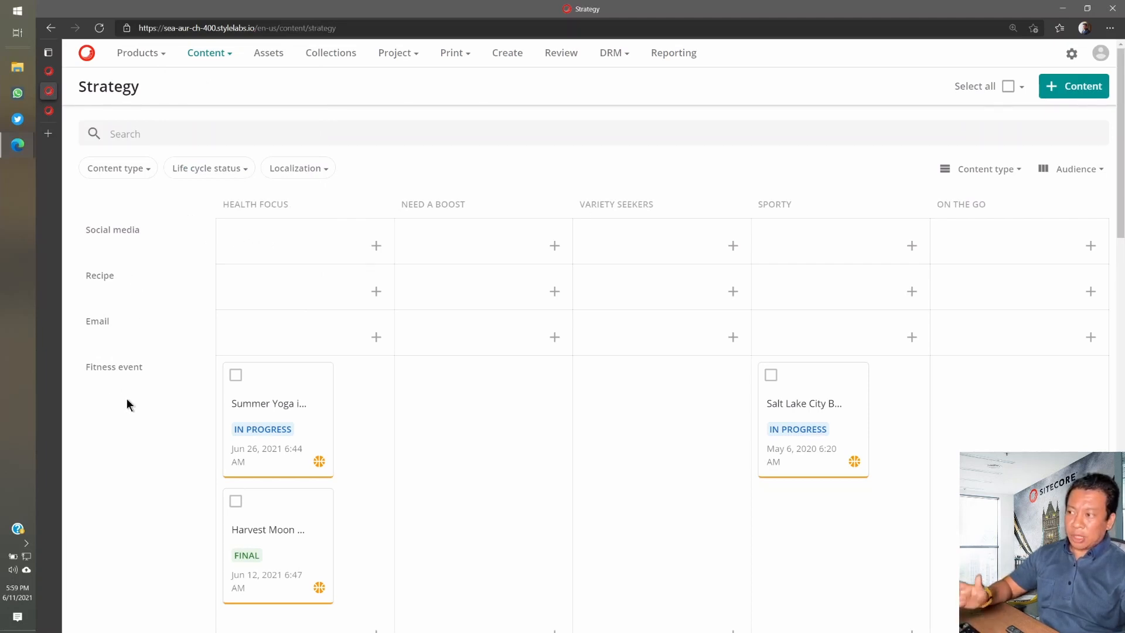
{"action": "scroll", "coordinate": [130, 422], "scroll_direction": "down", "scroll_amount": 3}
{"action": "scroll", "coordinate": [130, 422], "scroll_direction": "up", "scroll_amount": 3}
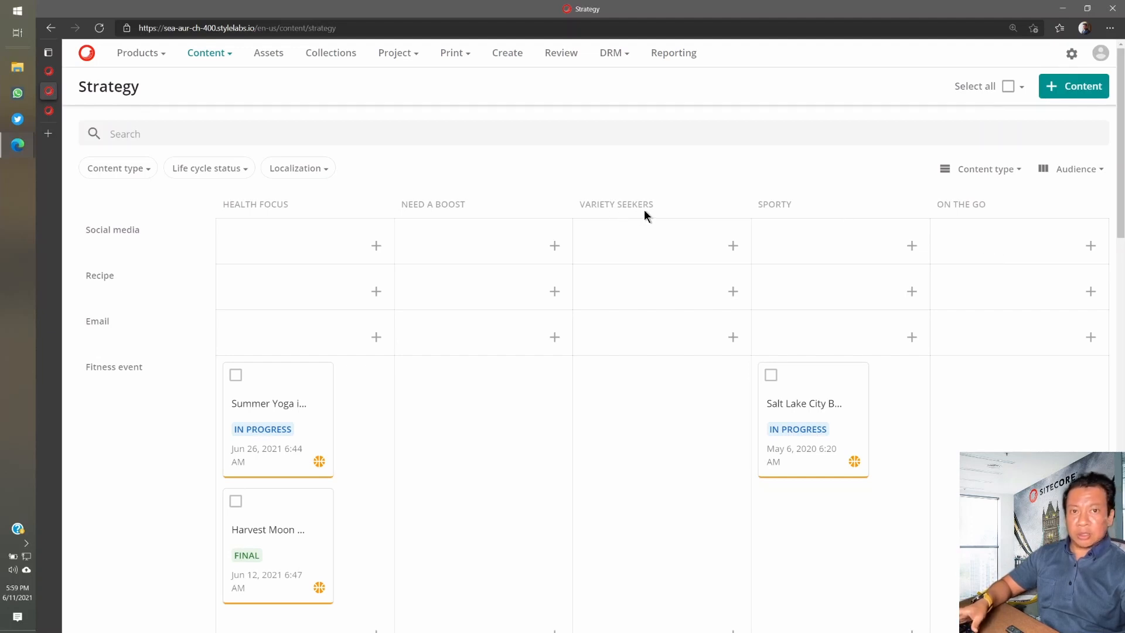
{"action": "left_click", "coordinate": [148, 172]}
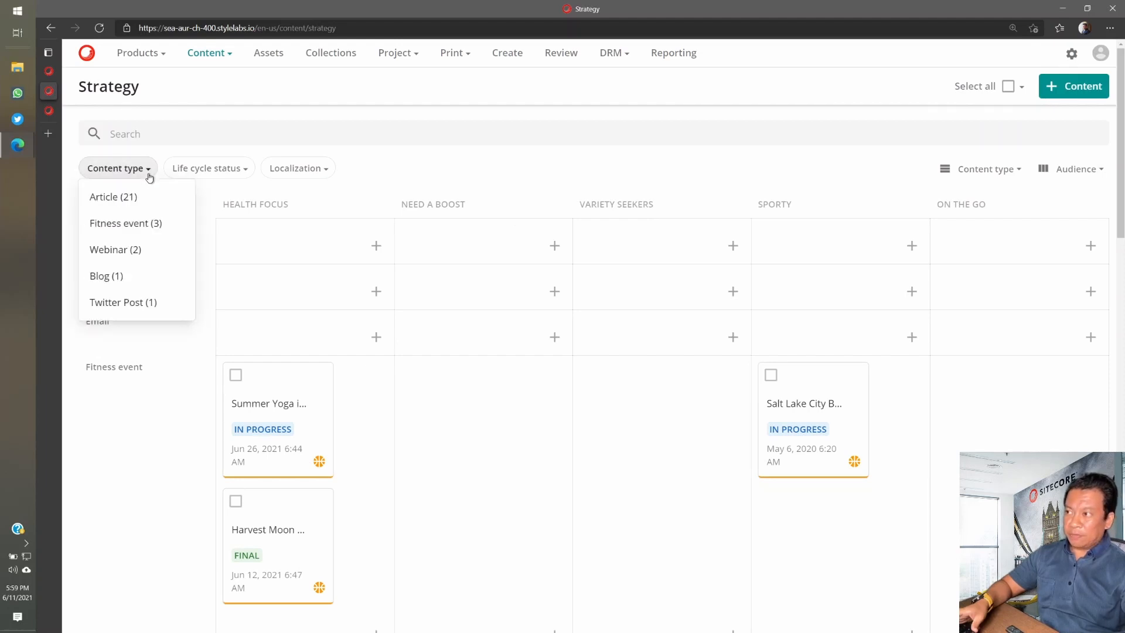
{"action": "left_click", "coordinate": [130, 200]}
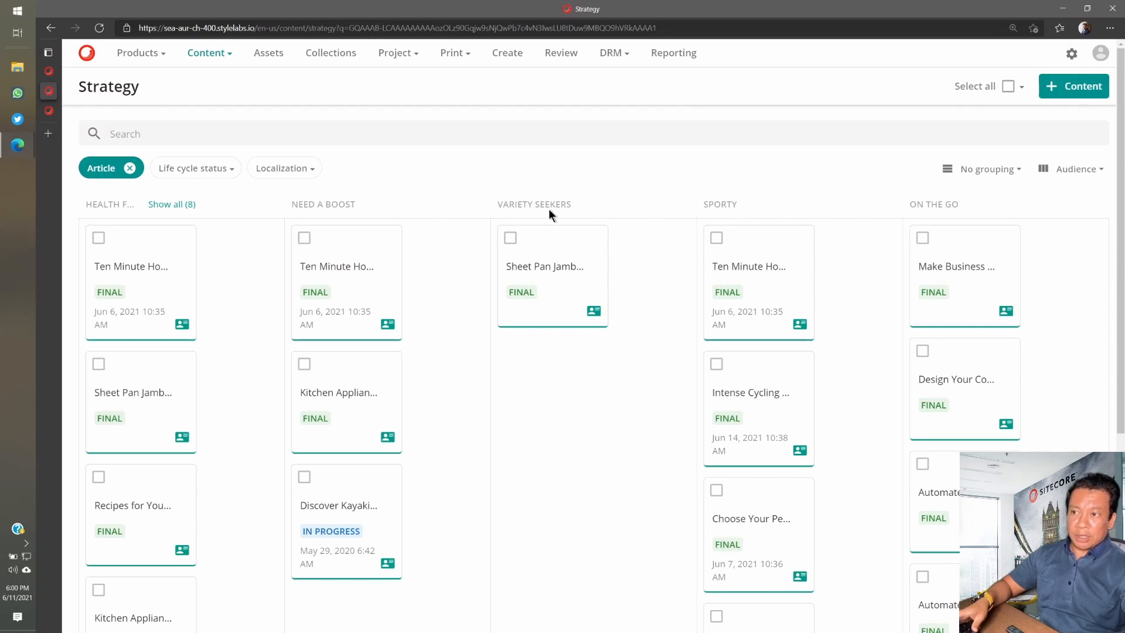
Start a new content item under the Variety seekers audience and name it "Tofu and Summer Vegetable Curry".
{"action": "scroll", "coordinate": [635, 261], "scroll_direction": "down", "scroll_amount": 5}
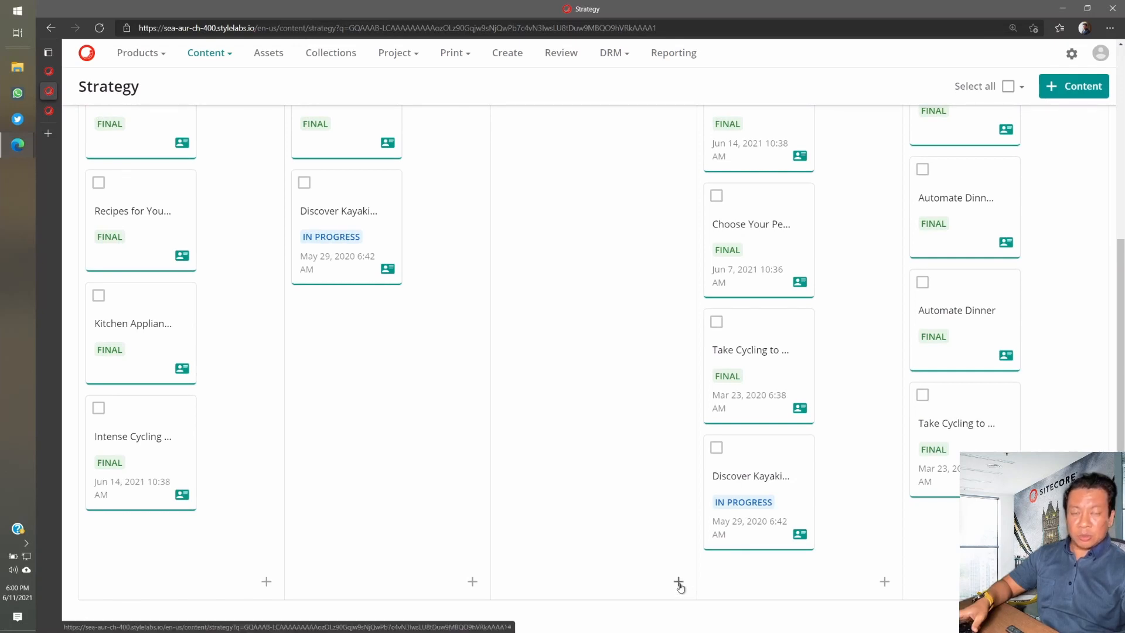
{"action": "left_click", "coordinate": [679, 582]}
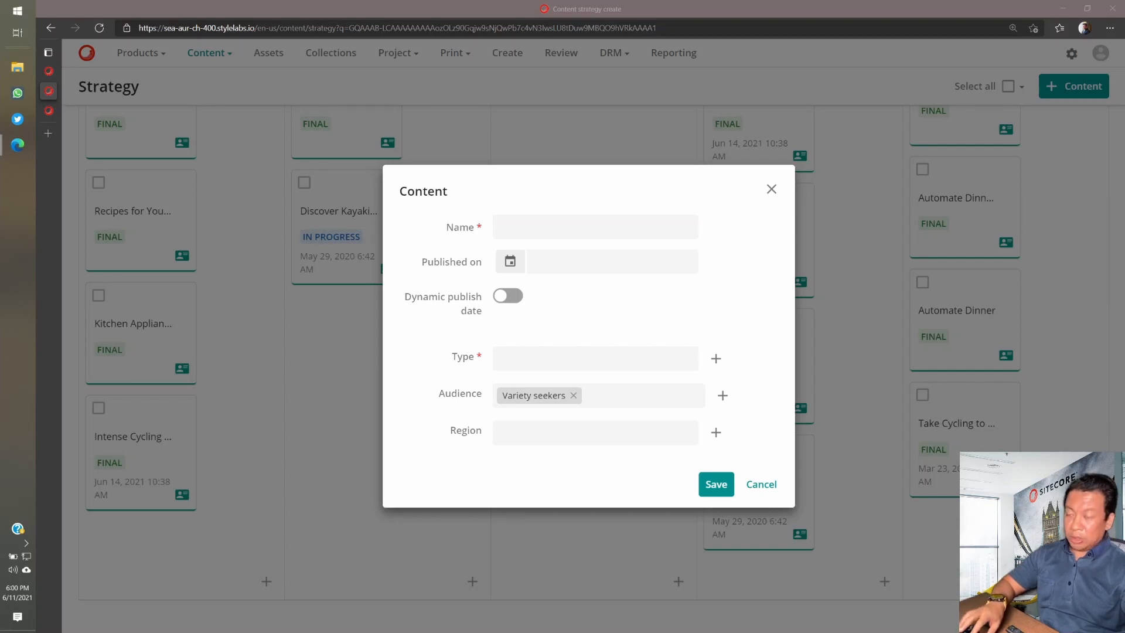
{"action": "left_click", "coordinate": [590, 225]}
{"action": "type", "text": "Tofu and Summer Vegetable Curry"}
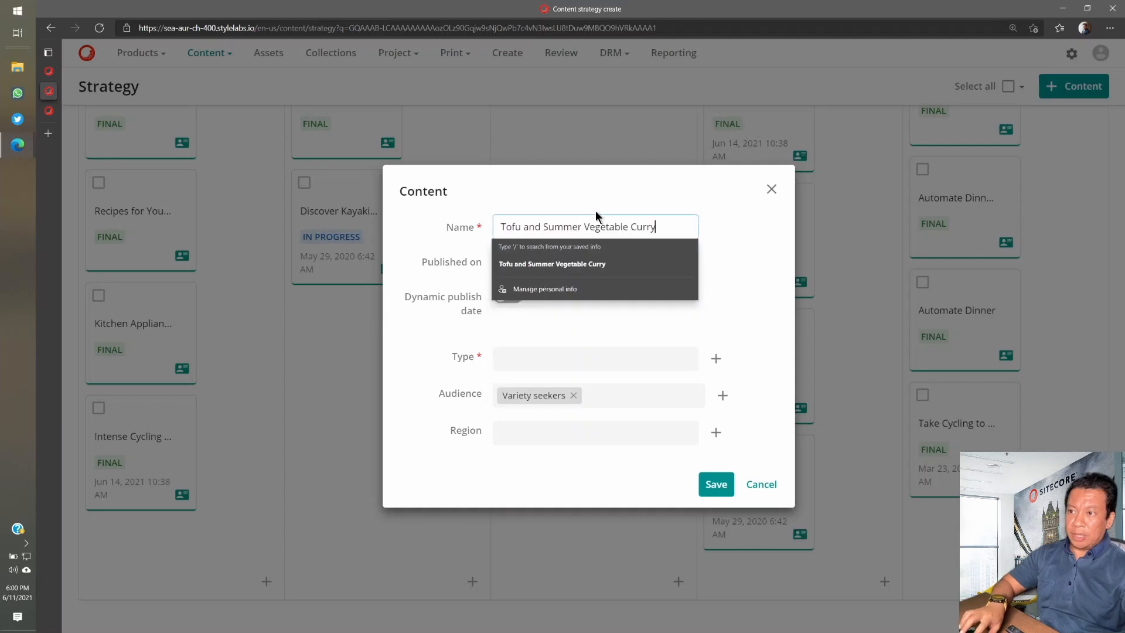
{"action": "left_click", "coordinate": [613, 189]}
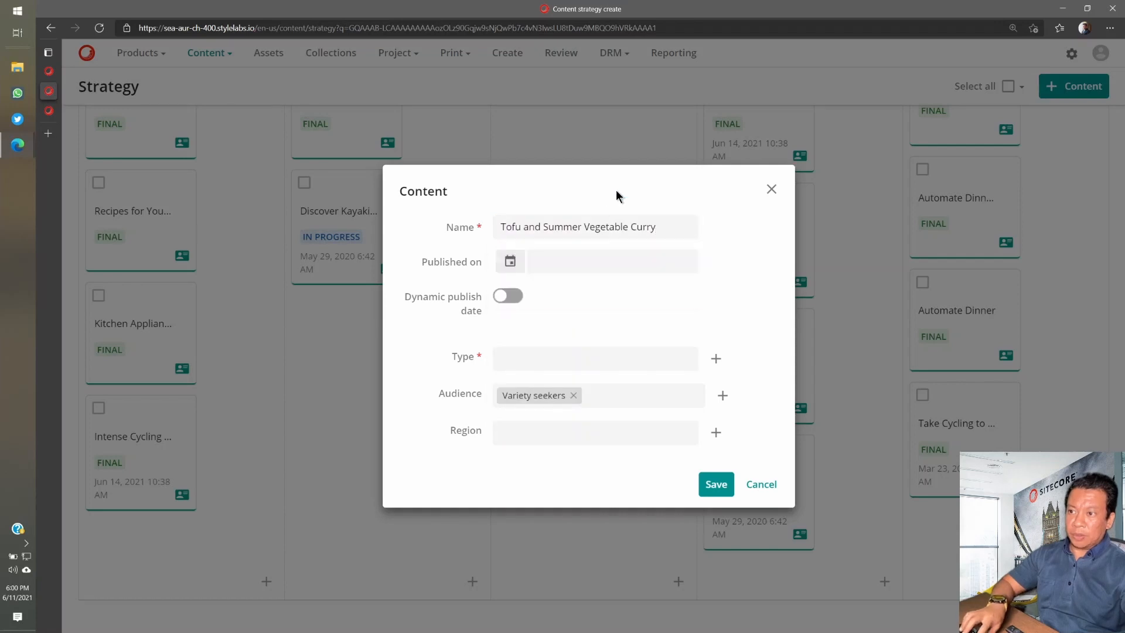
Set the new content item's type to Article.
{"action": "left_click", "coordinate": [534, 352]}
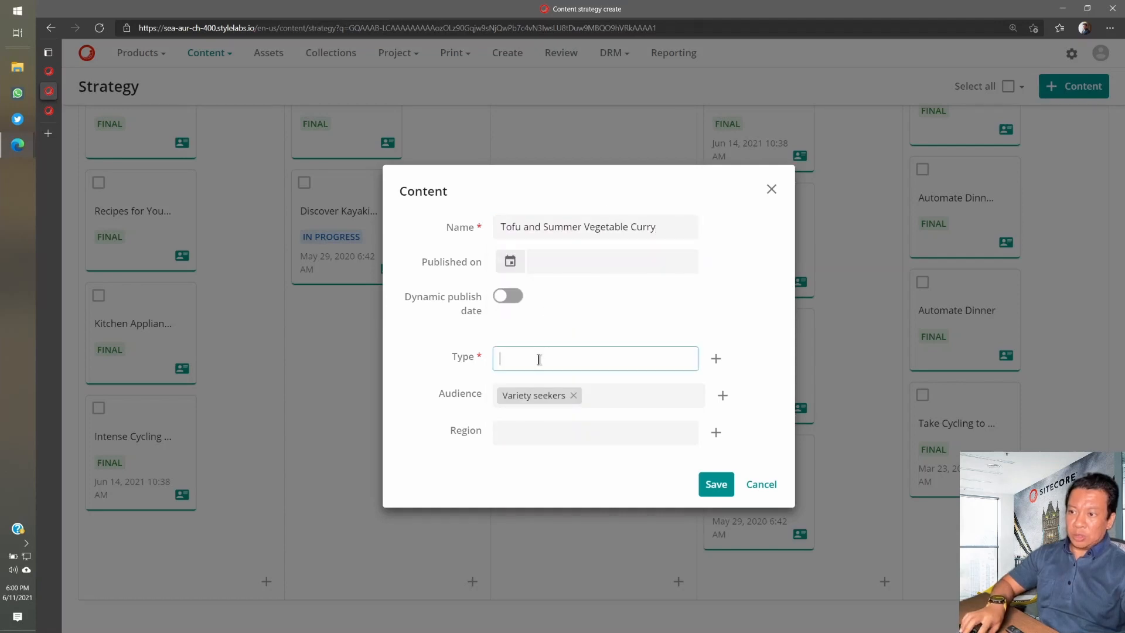
{"action": "left_click", "coordinate": [717, 359]}
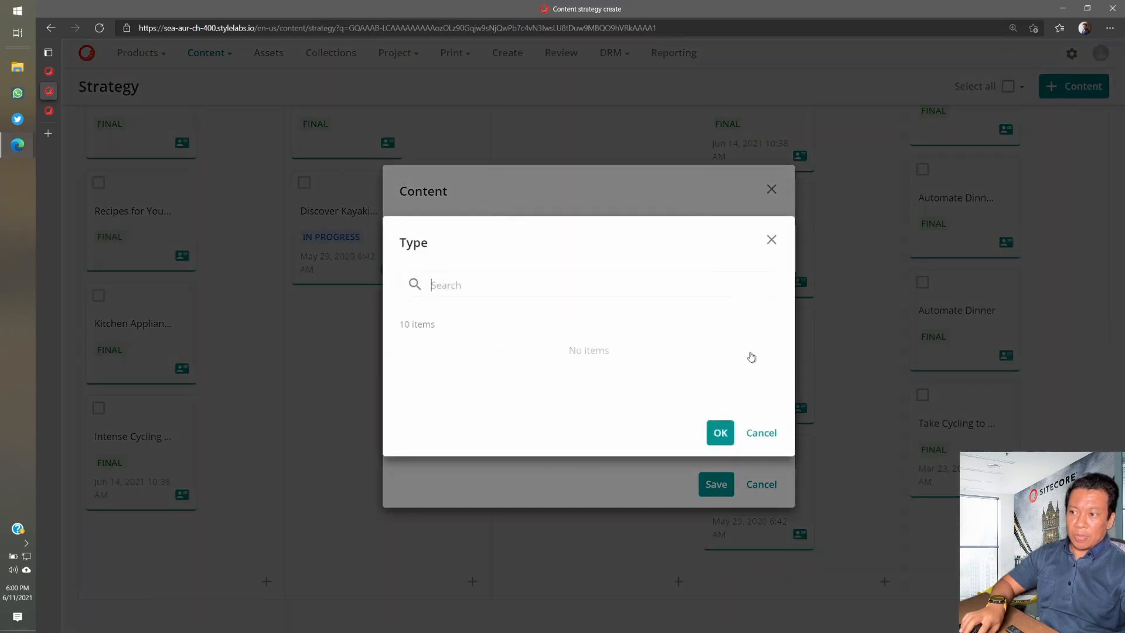
{"action": "left_click", "coordinate": [451, 293]}
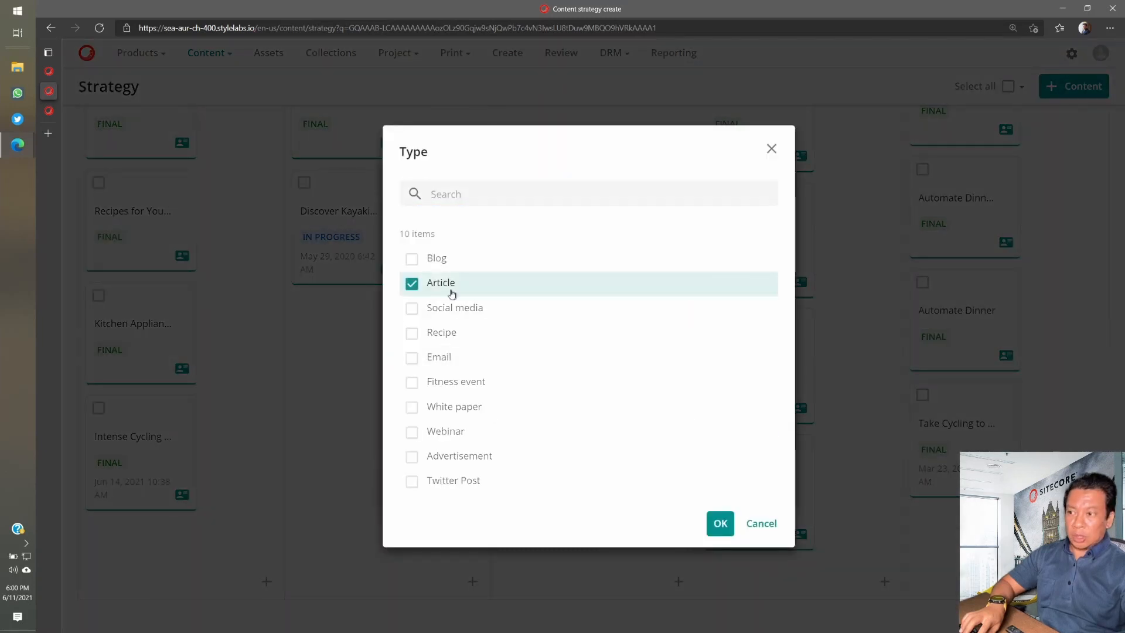
{"action": "left_click", "coordinate": [720, 523]}
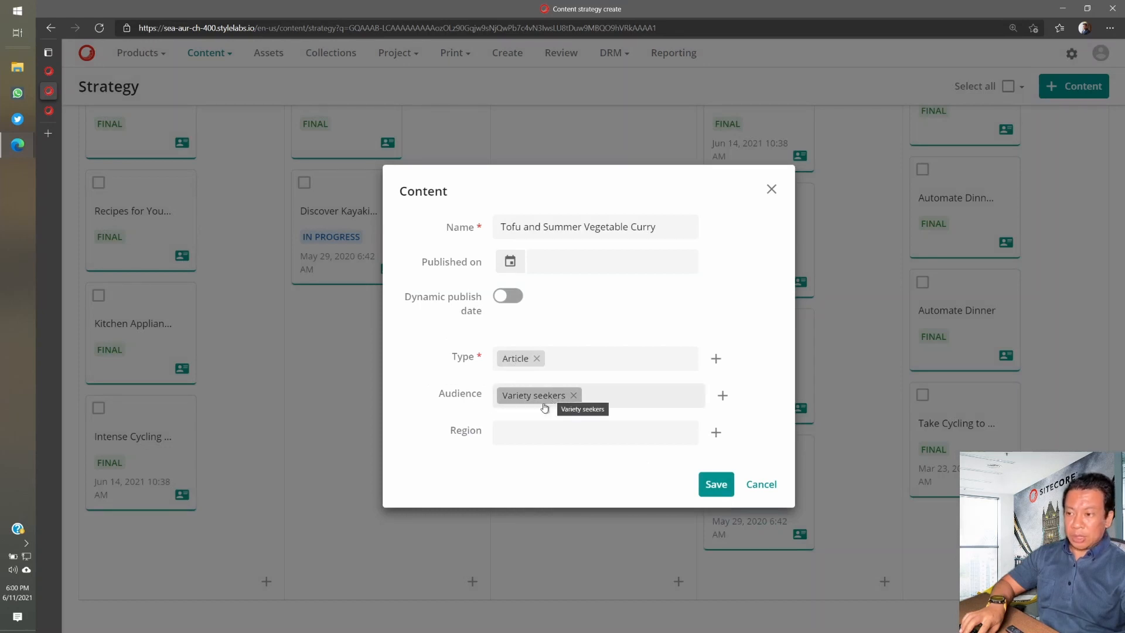
Set the content item's region to Worldwide and save it.
{"action": "left_click", "coordinate": [537, 428]}
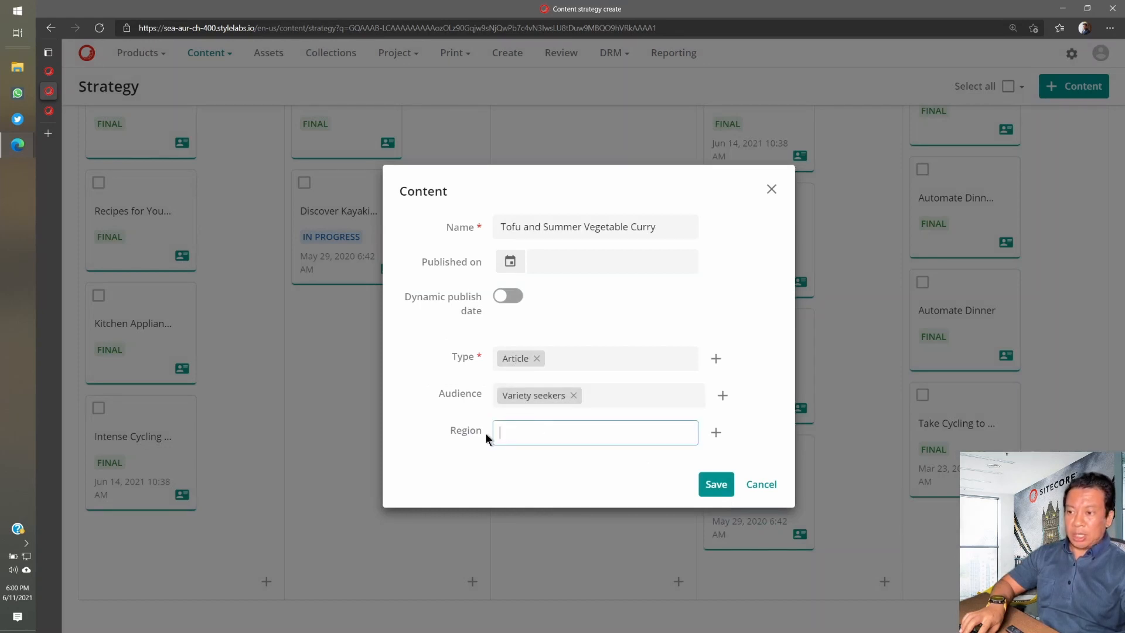
{"action": "left_click", "coordinate": [717, 436]}
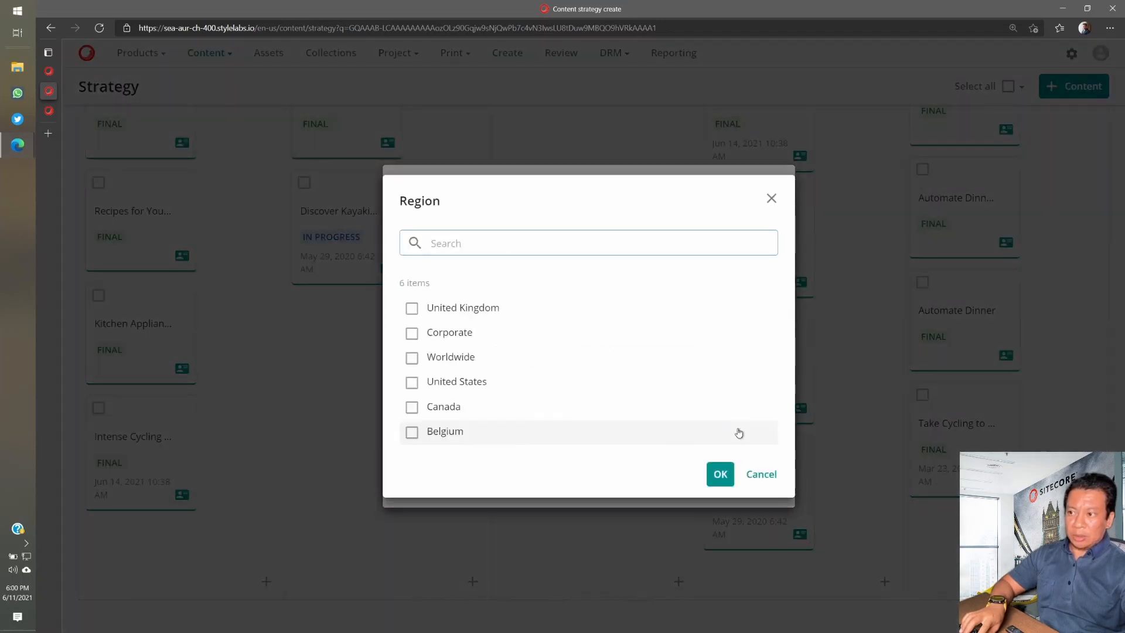
{"action": "left_click", "coordinate": [448, 359]}
{"action": "left_click", "coordinate": [720, 474]}
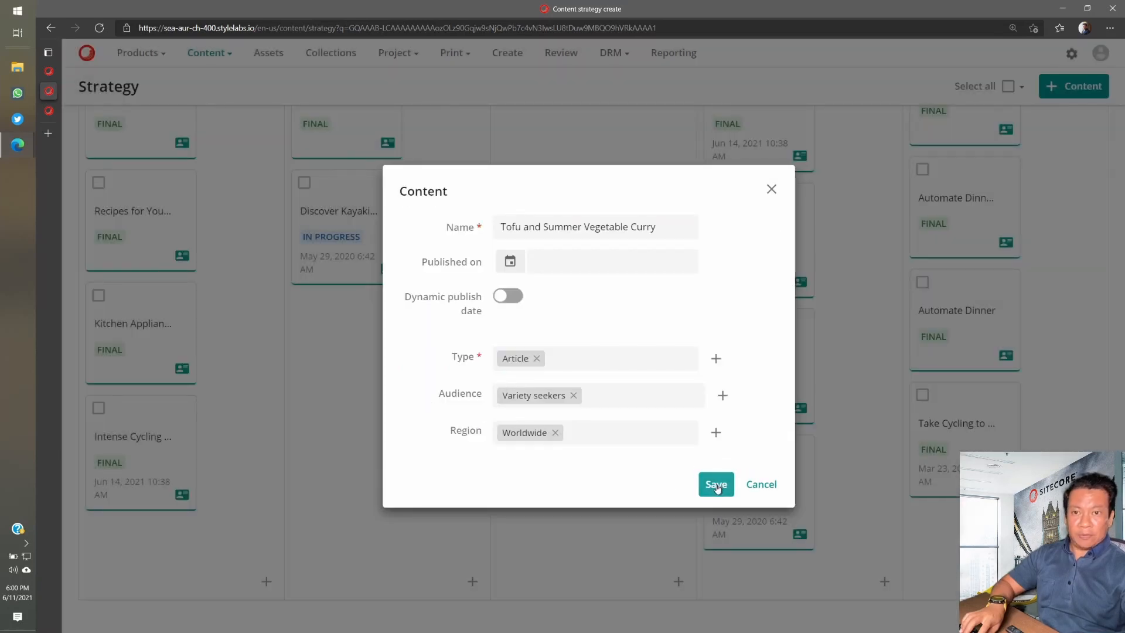
{"action": "left_click", "coordinate": [716, 485]}
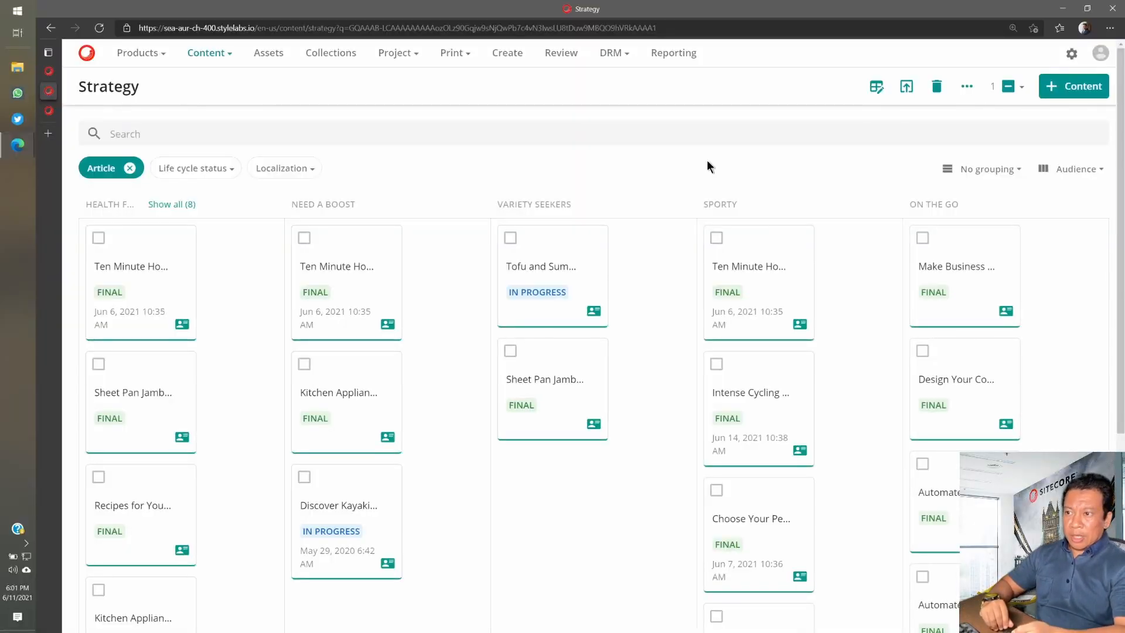
Switch to the content Calendar page showing June 2021.
{"action": "key", "text": "ctrl"}
{"action": "key", "text": "ctrl"}
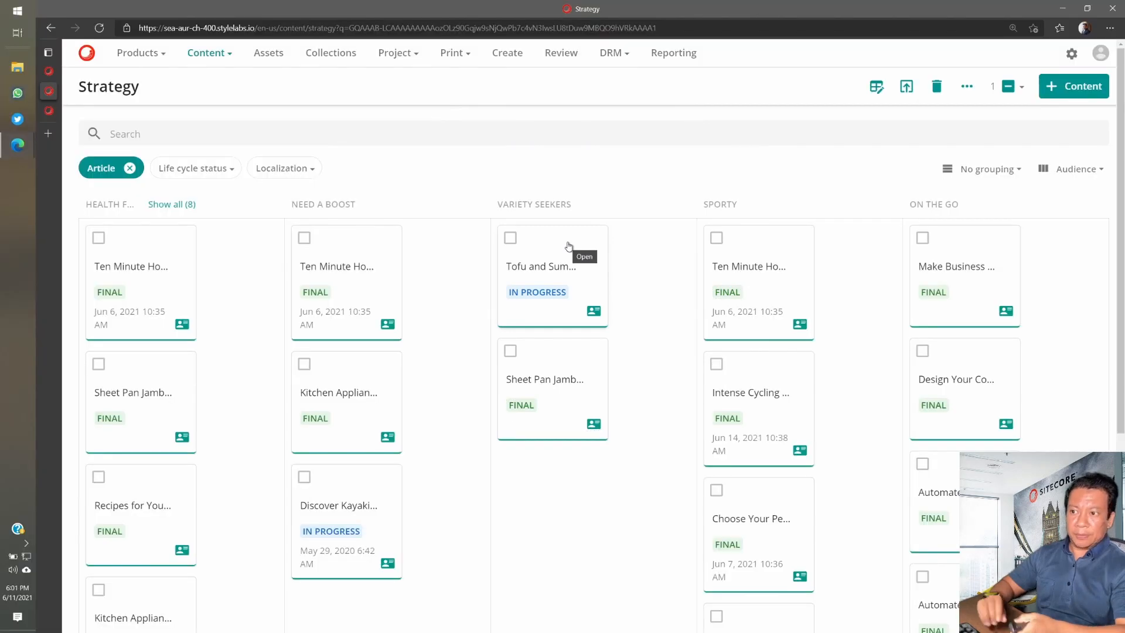
{"action": "key", "text": "ctrl+Tab"}
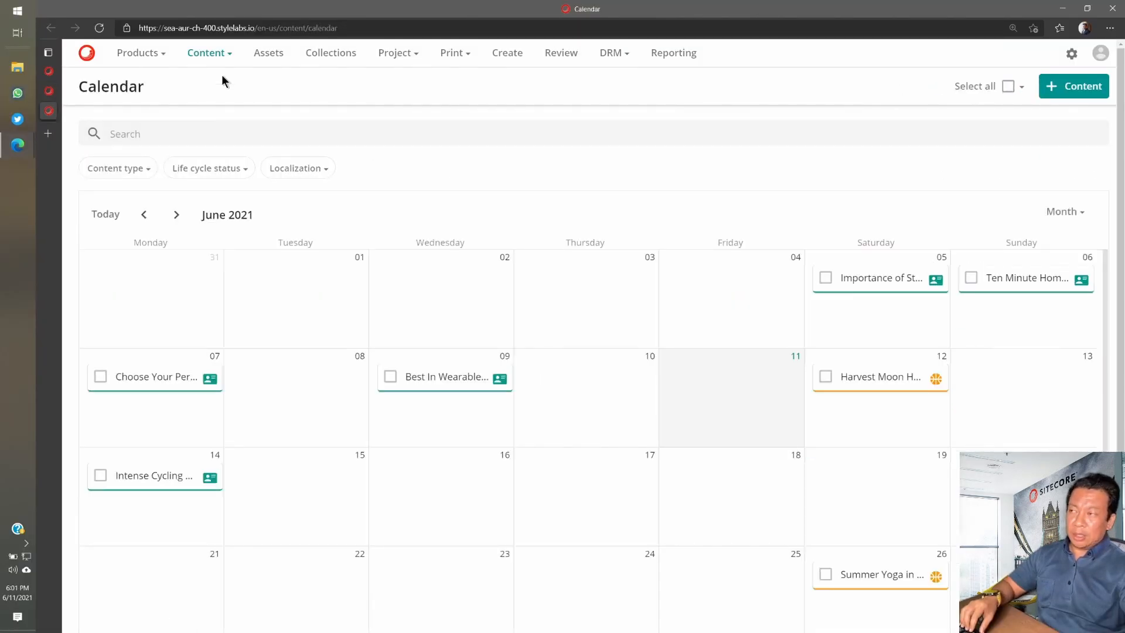
{"action": "left_click", "coordinate": [223, 57]}
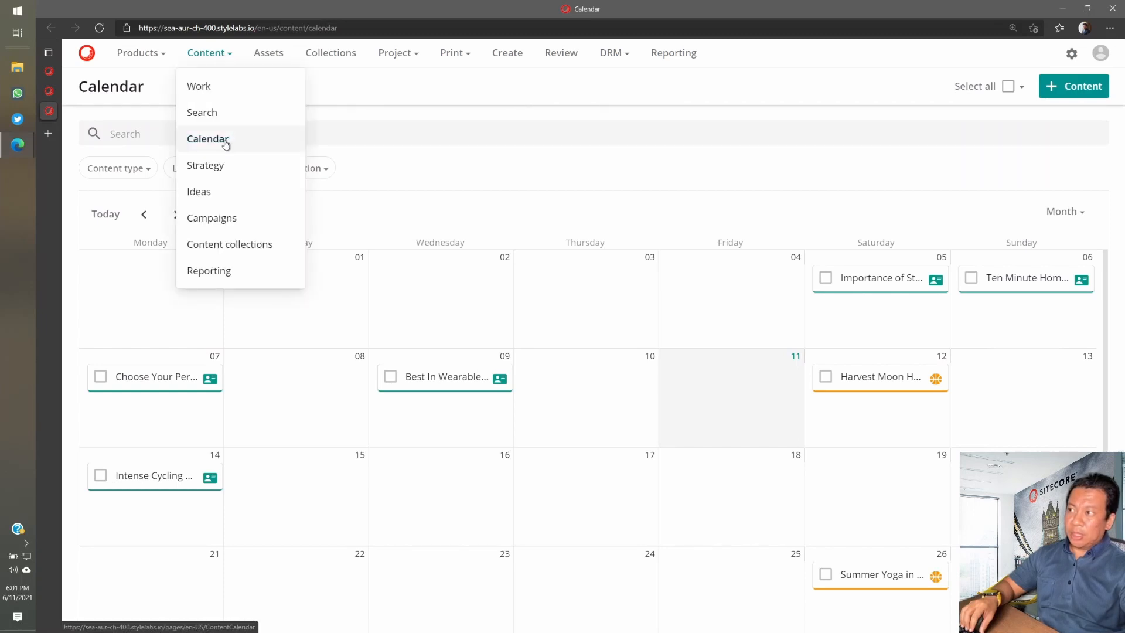
{"action": "left_click", "coordinate": [562, 217]}
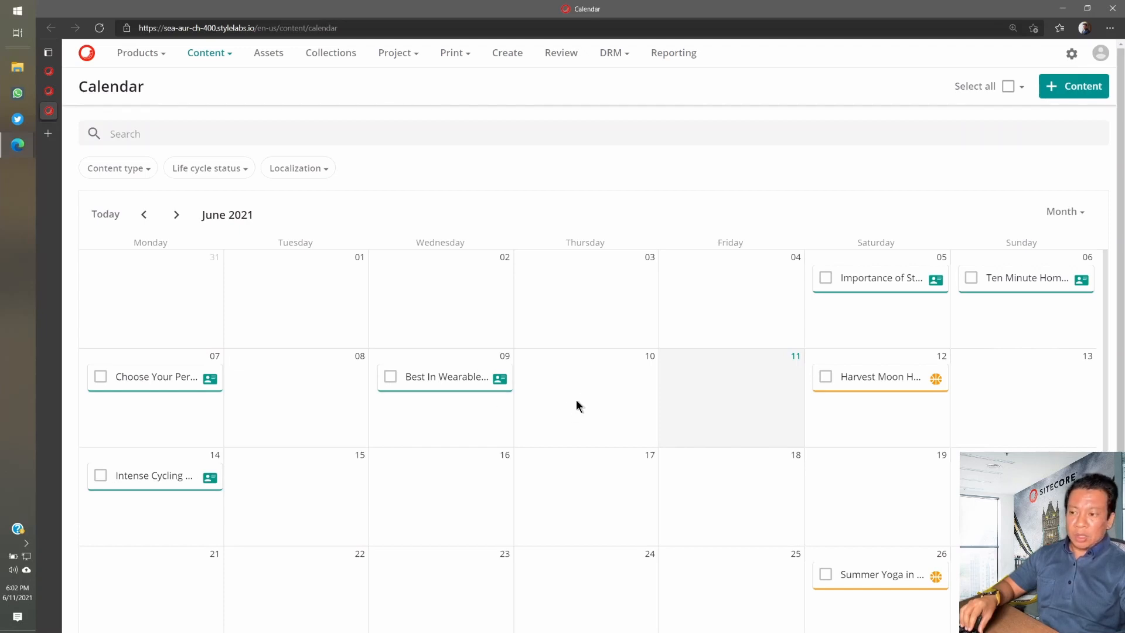
Start a new content item from the calendar and name it "Why Standup Paddleboarding Is The Best Workout".
{"action": "left_click", "coordinate": [1060, 95]}
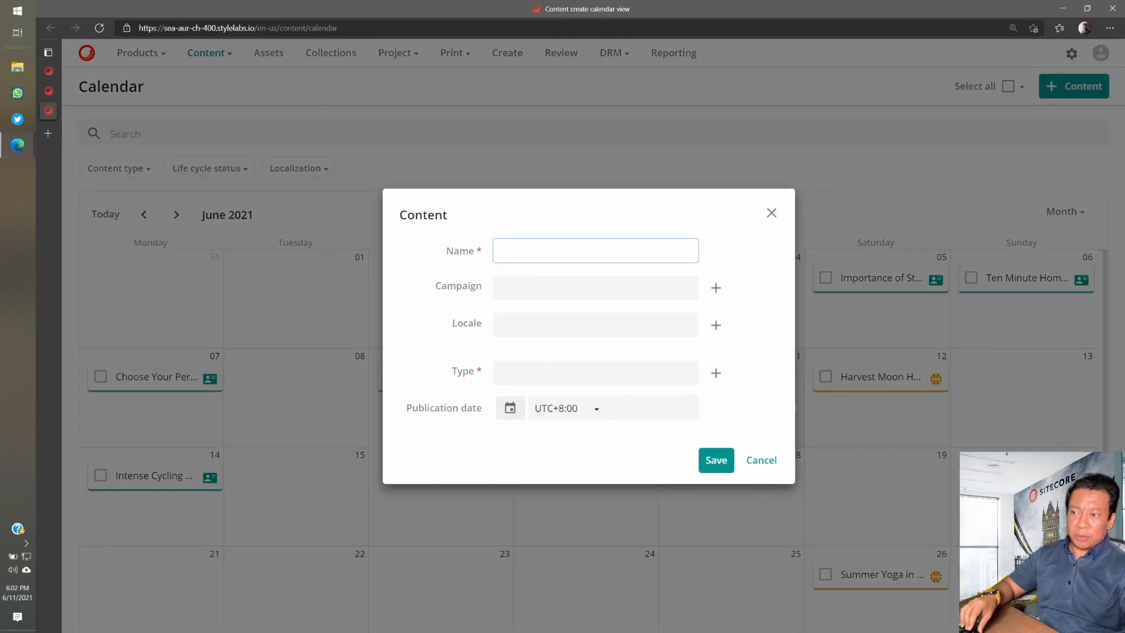
{"action": "left_click", "coordinate": [570, 249]}
{"action": "type", "text": "Why Standup Paddleboarding Is The Best Workout"}
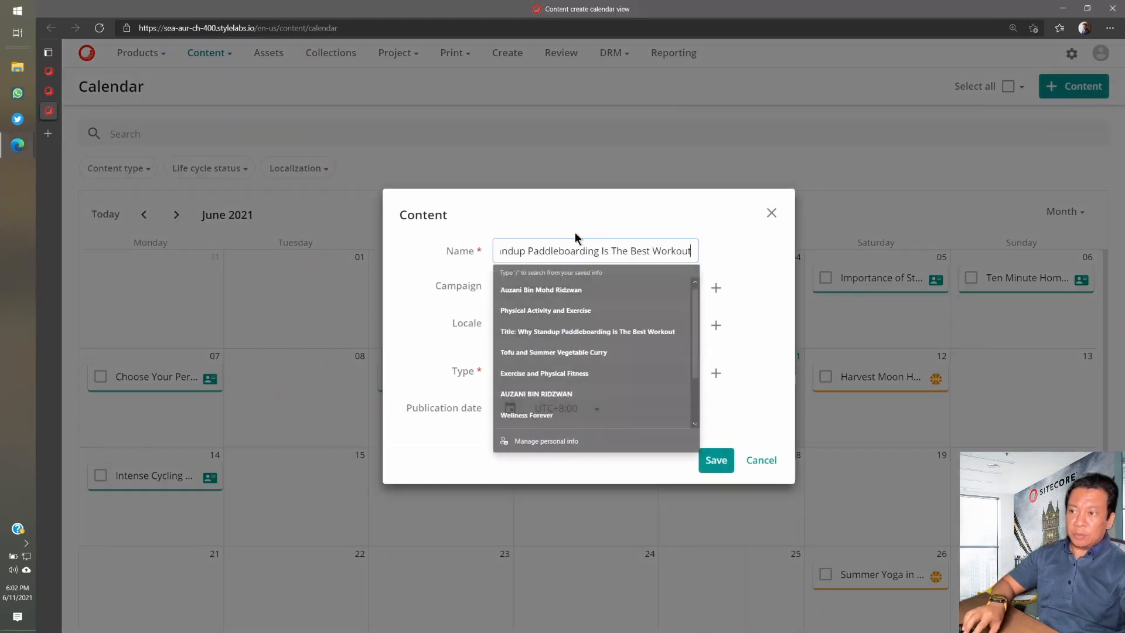
{"action": "left_click_drag", "start_coordinate": [551, 250], "coordinate": [307, 254]}
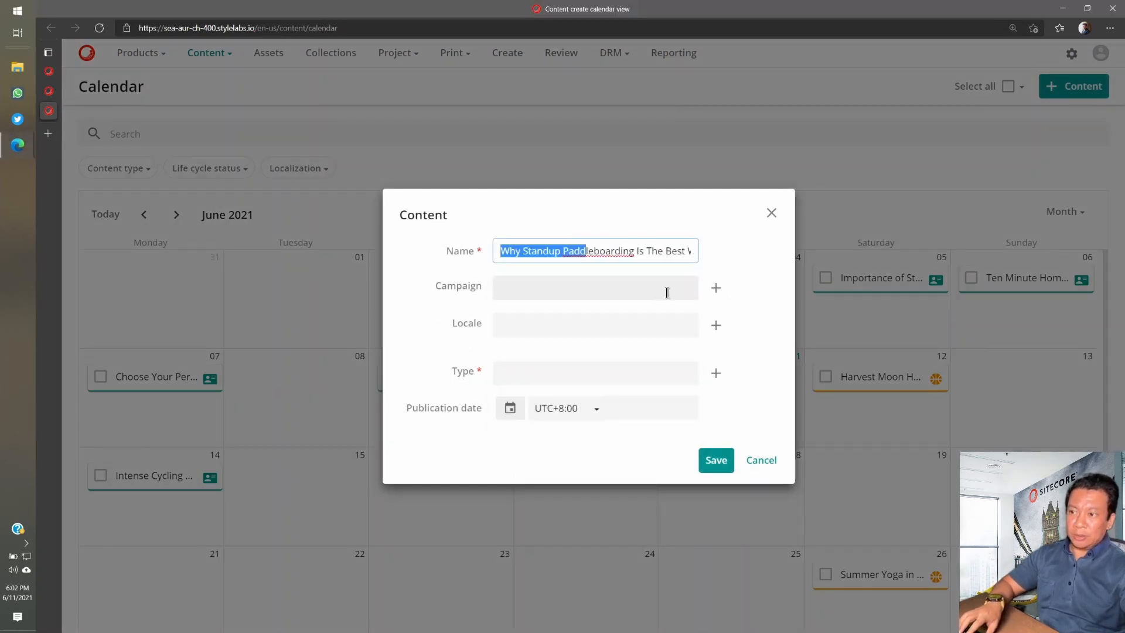
Assign the new calendar content to the "Get Fit Social Media Challenge" campaign.
{"action": "left_click", "coordinate": [667, 292]}
{"action": "left_click", "coordinate": [716, 288]}
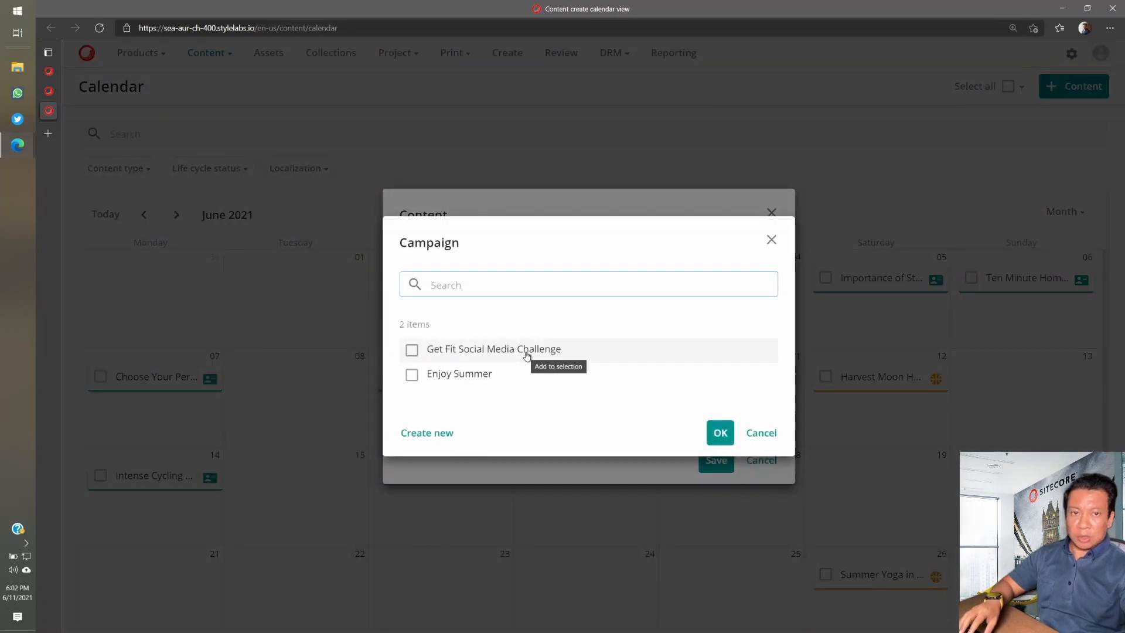
{"action": "left_click", "coordinate": [528, 354]}
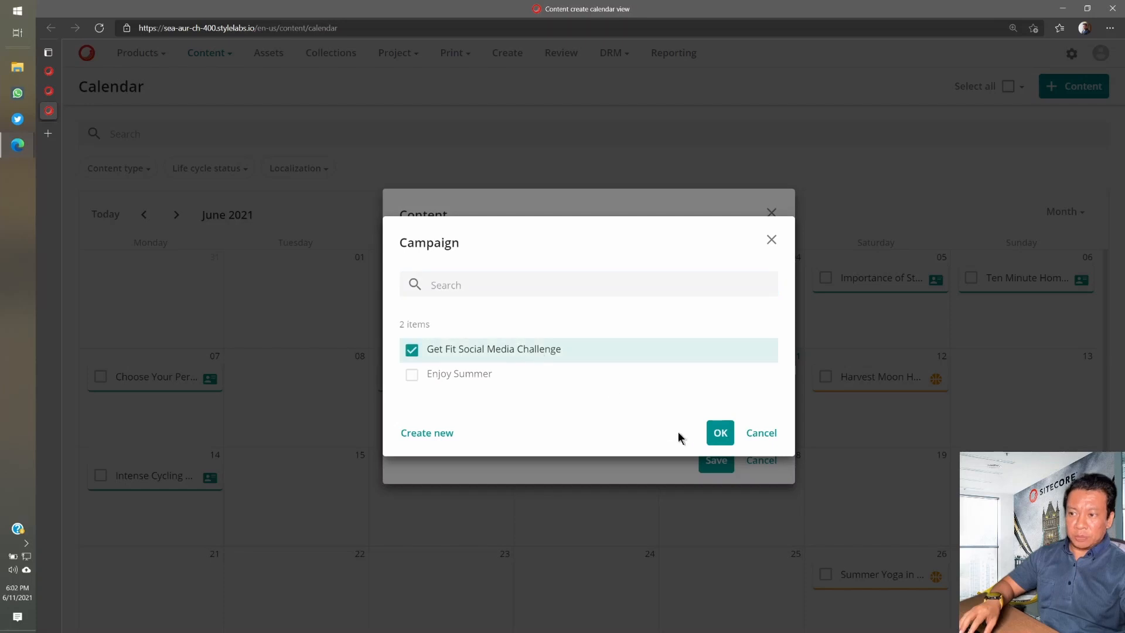
{"action": "left_click", "coordinate": [718, 432]}
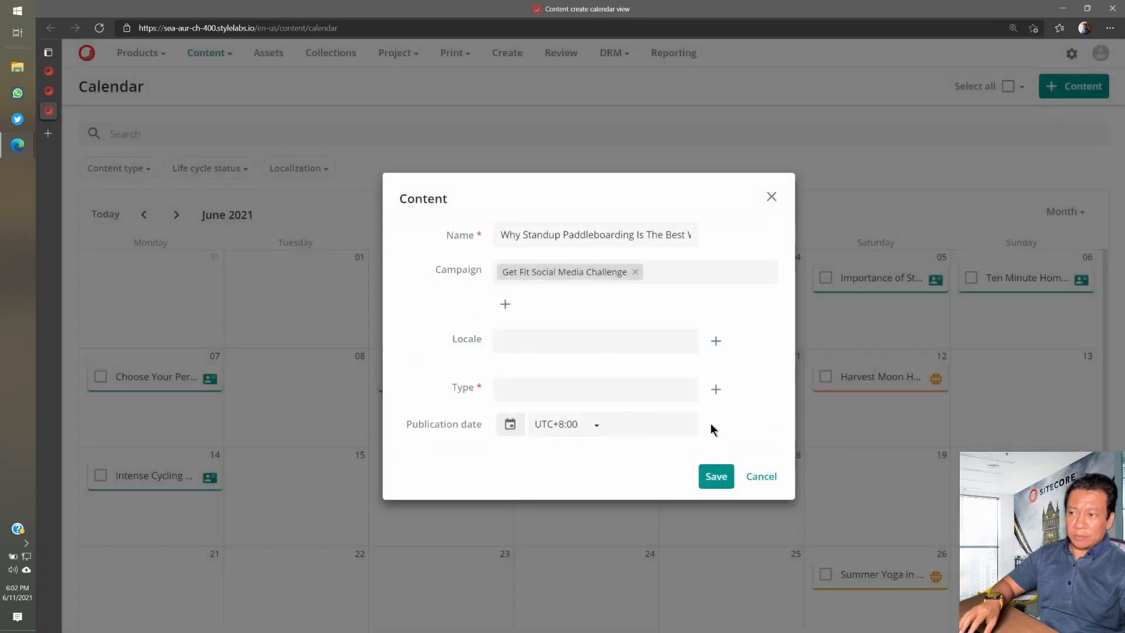
Search the locales for "english" and set the content's locale to English (International).
{"action": "left_click", "coordinate": [615, 336]}
{"action": "left_click", "coordinate": [715, 341]}
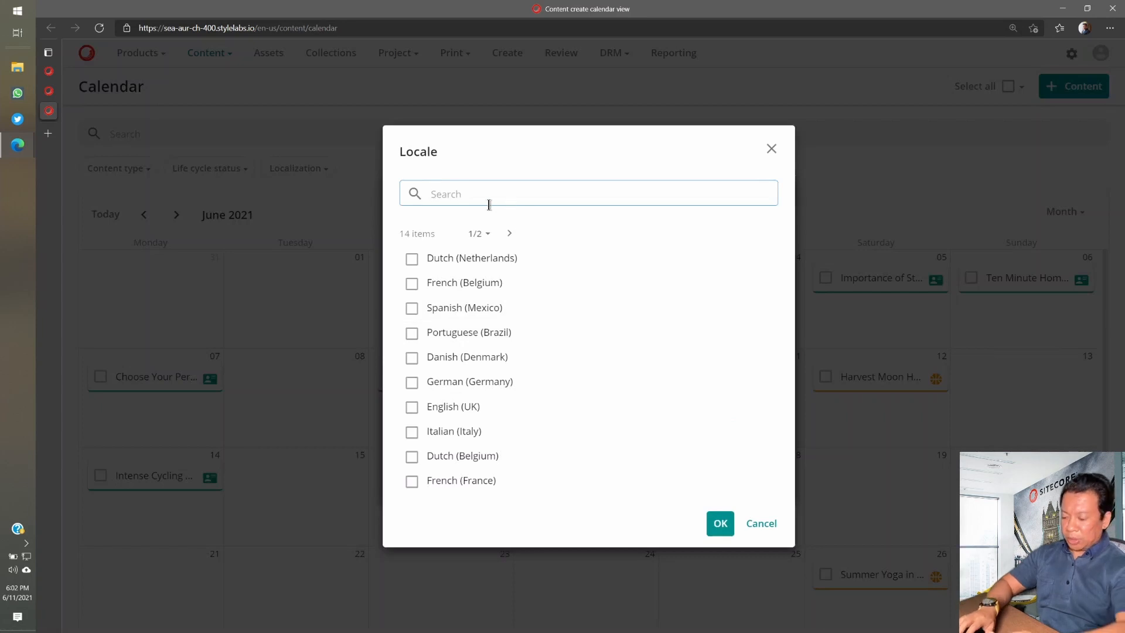
{"action": "type", "text": "english"}
{"action": "key", "text": "Return"}
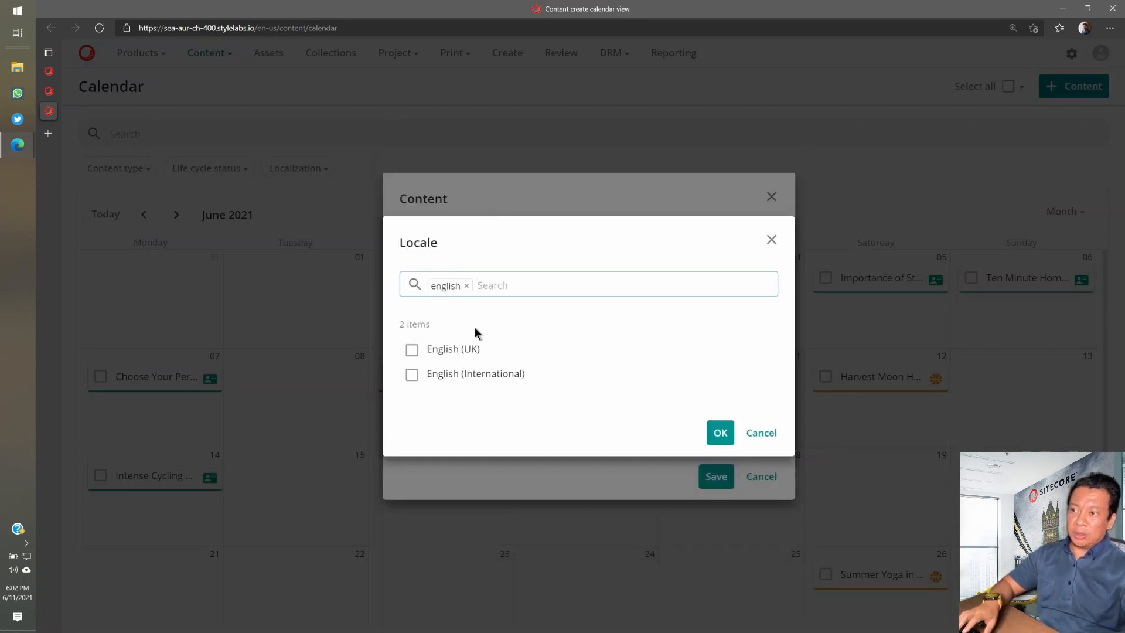
{"action": "left_click", "coordinate": [412, 374]}
{"action": "left_click", "coordinate": [720, 433]}
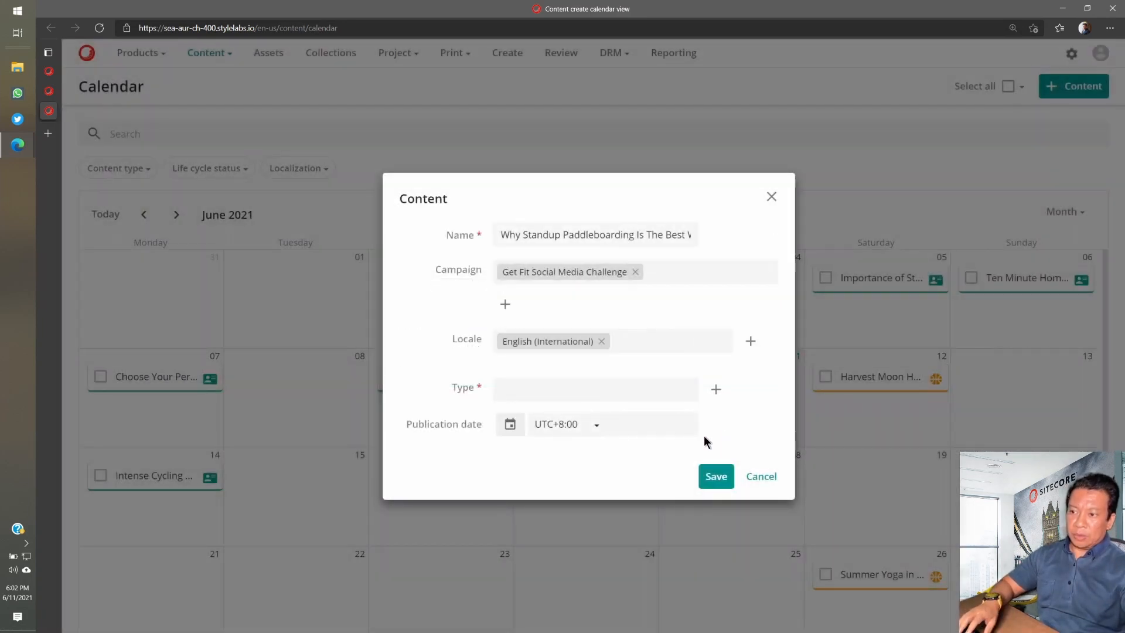
Set the new content item's type to Article.
{"action": "left_click", "coordinate": [717, 387]}
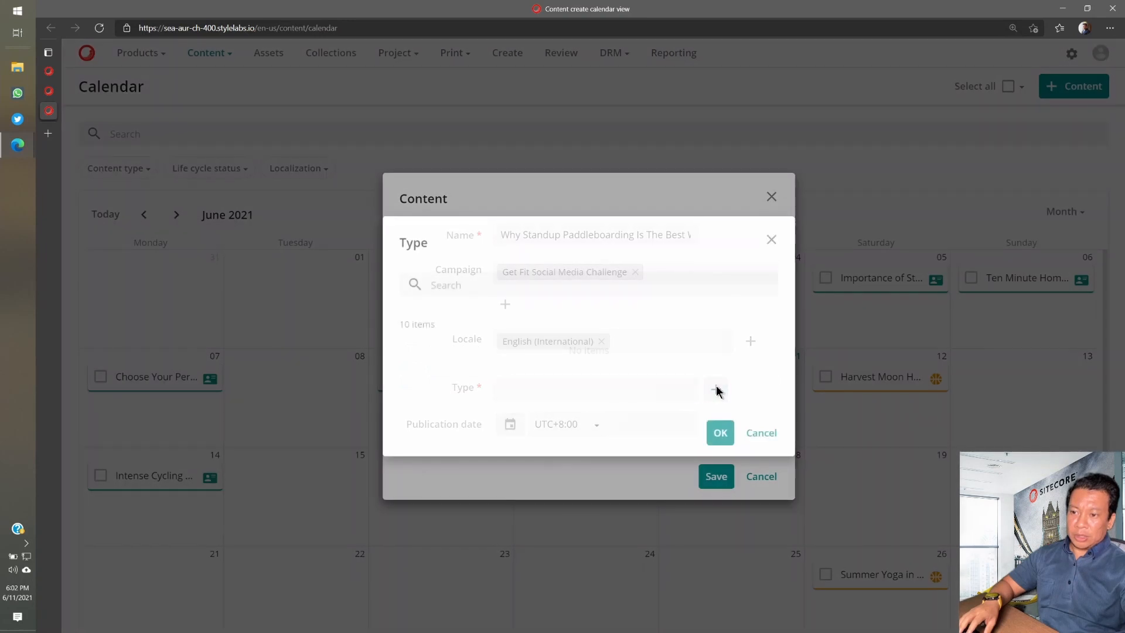
{"action": "left_click", "coordinate": [411, 283]}
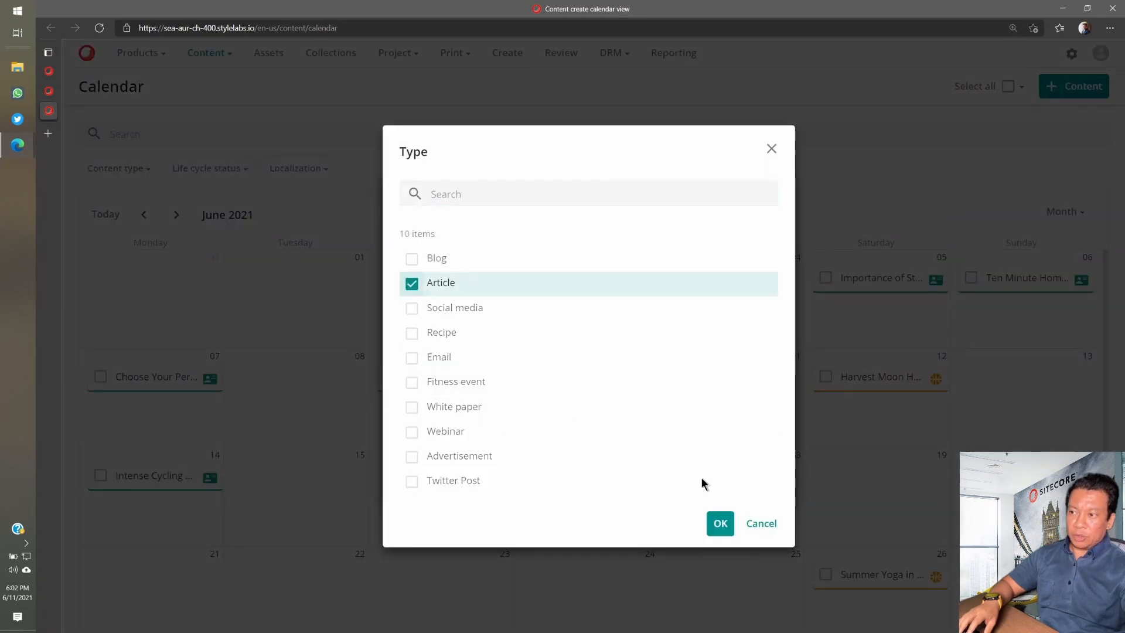
{"action": "left_click", "coordinate": [720, 524]}
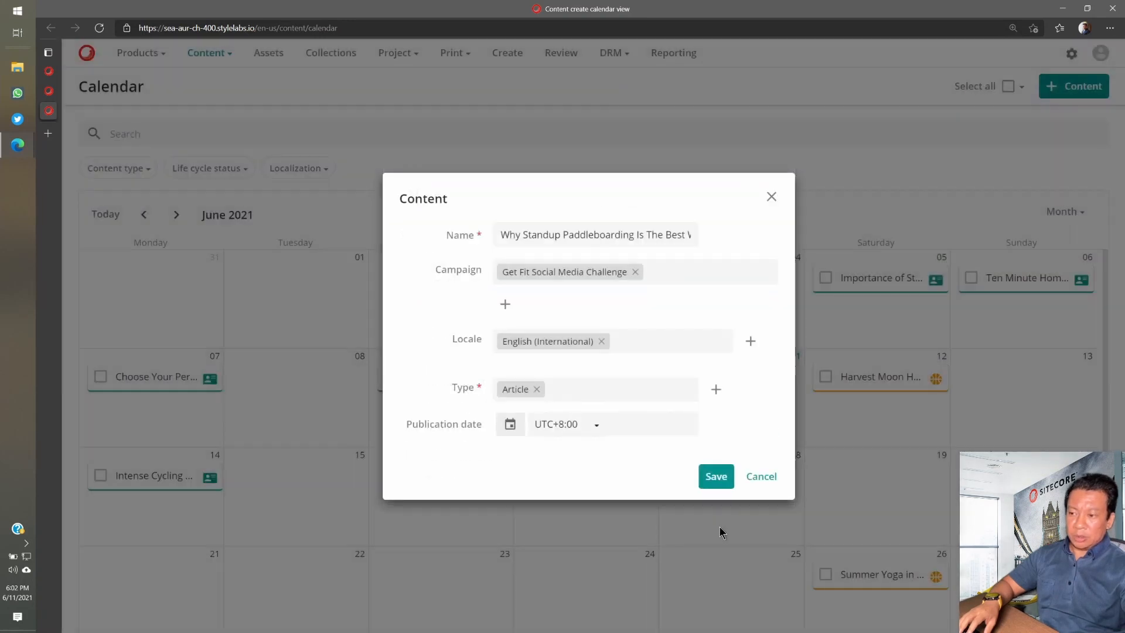
Set the publication date to June 16, 2021 and save the new content item.
{"action": "left_click", "coordinate": [510, 425]}
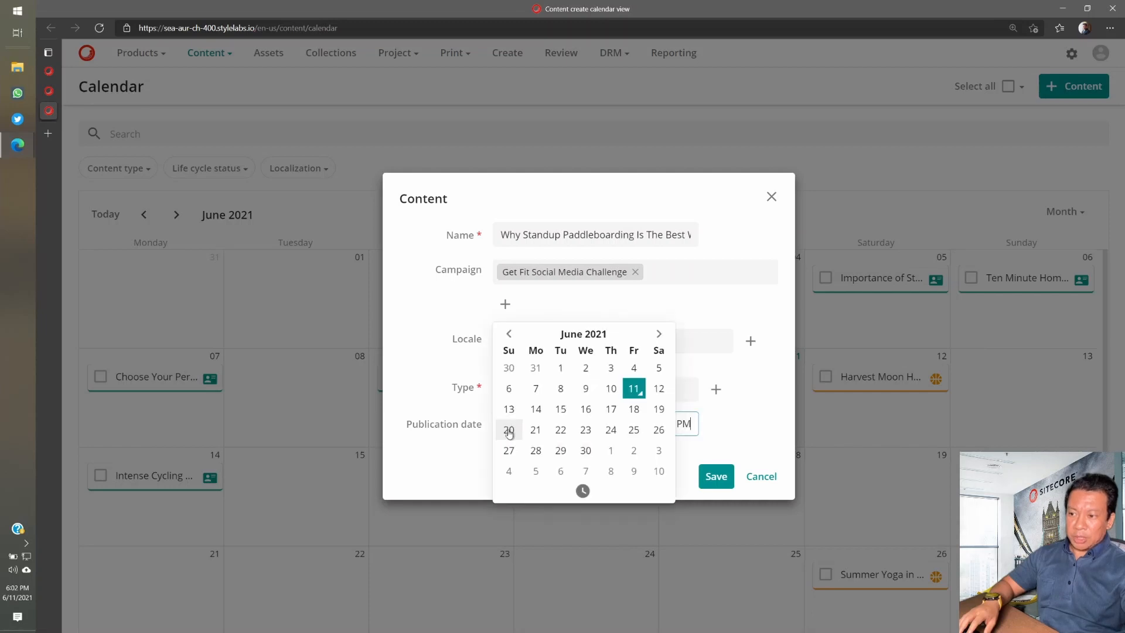
{"action": "left_click", "coordinate": [585, 409]}
{"action": "left_click", "coordinate": [747, 448]}
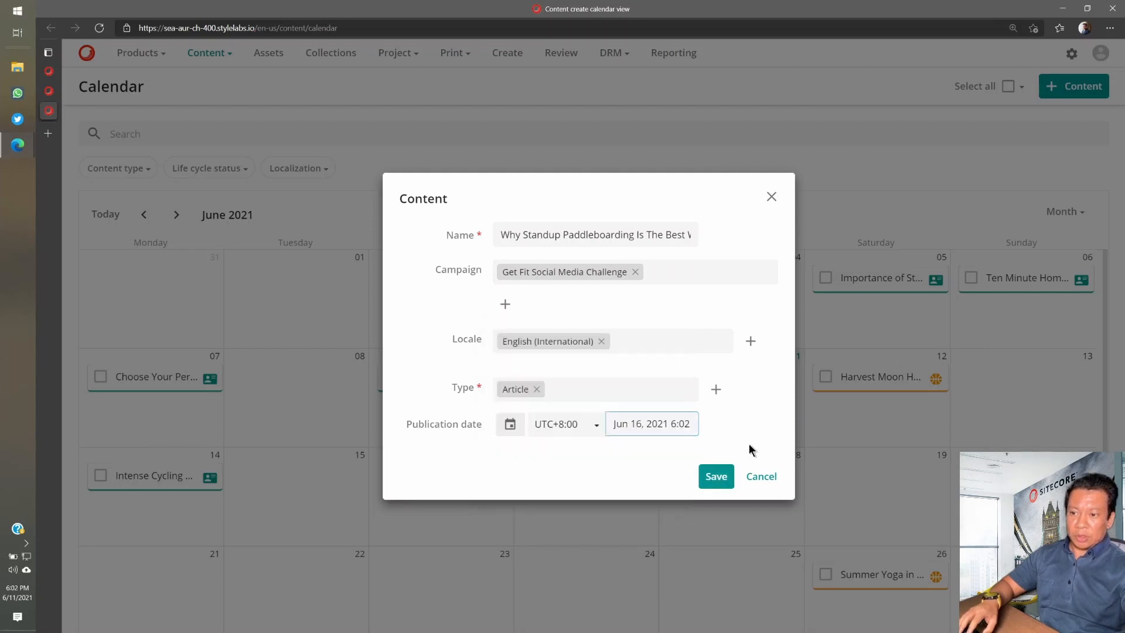
{"action": "left_click", "coordinate": [715, 479]}
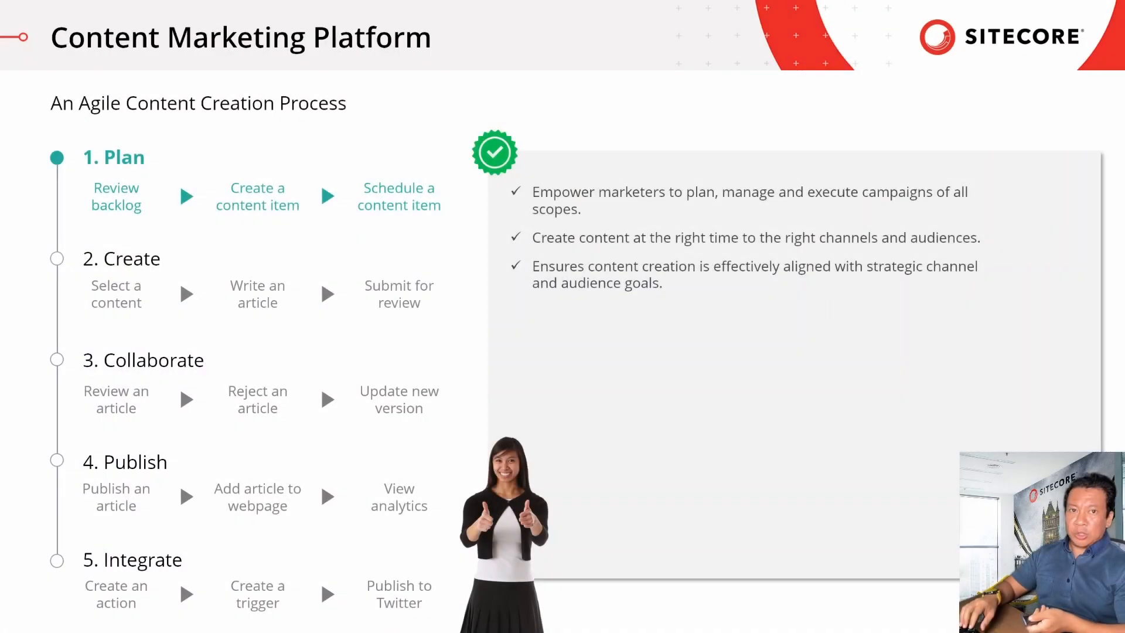
{"action": "key", "text": "ctrl"}
{"action": "key", "text": "ctrl"}
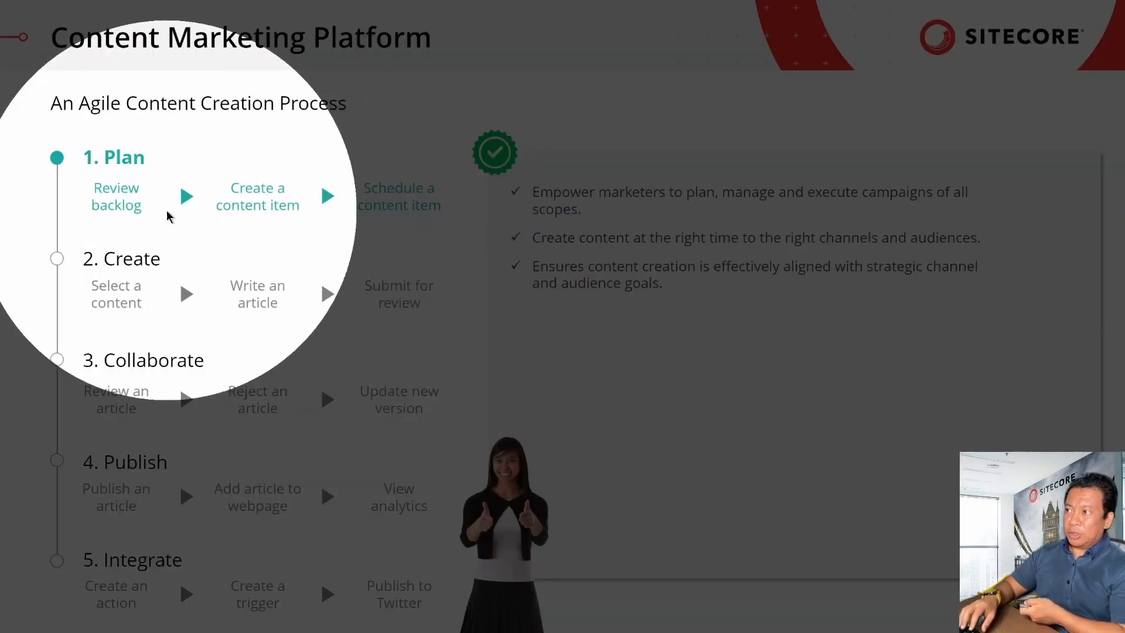